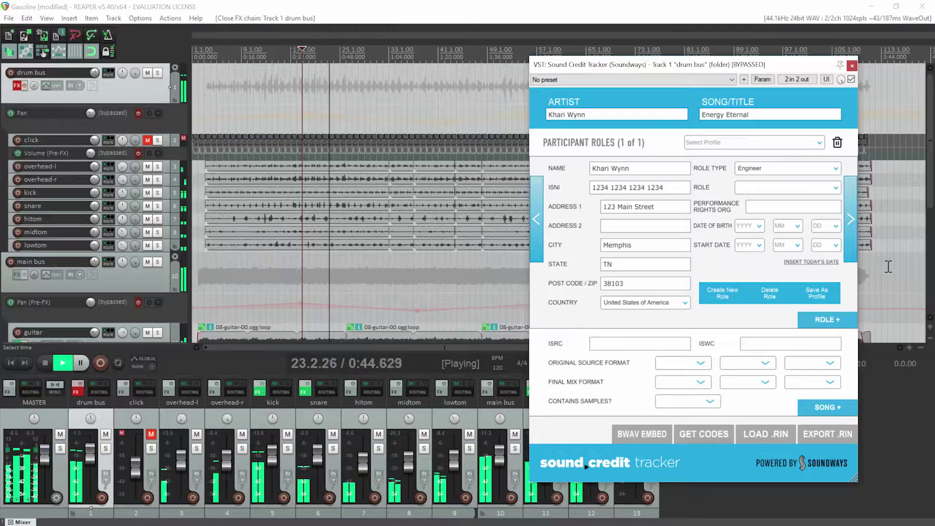
{"action": "left_click", "coordinate": [836, 189]}
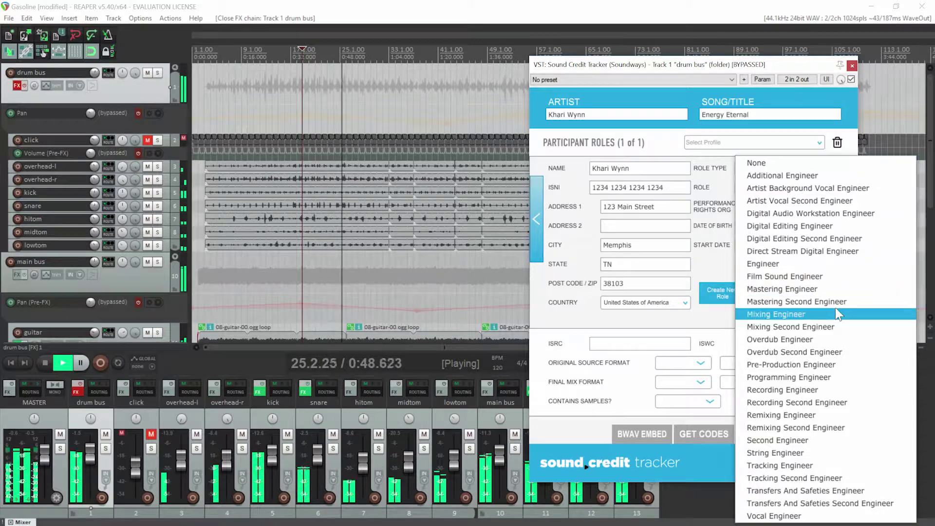
{"action": "left_click", "coordinate": [836, 314]}
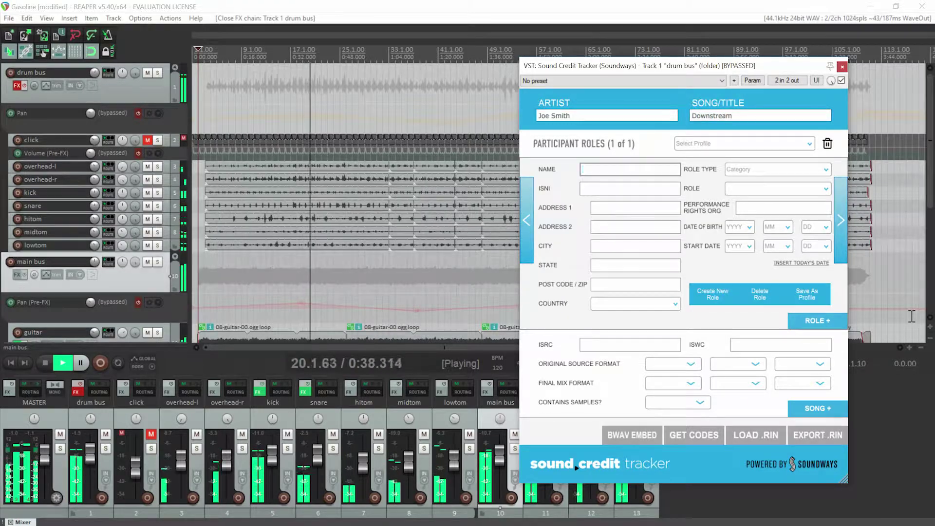
{"action": "type", "text": "mith"}
Step: Enter Joe Smith's ISNI and address: 123 Main Street, Memphis, TN 38103
{"action": "key", "text": "Tab"}
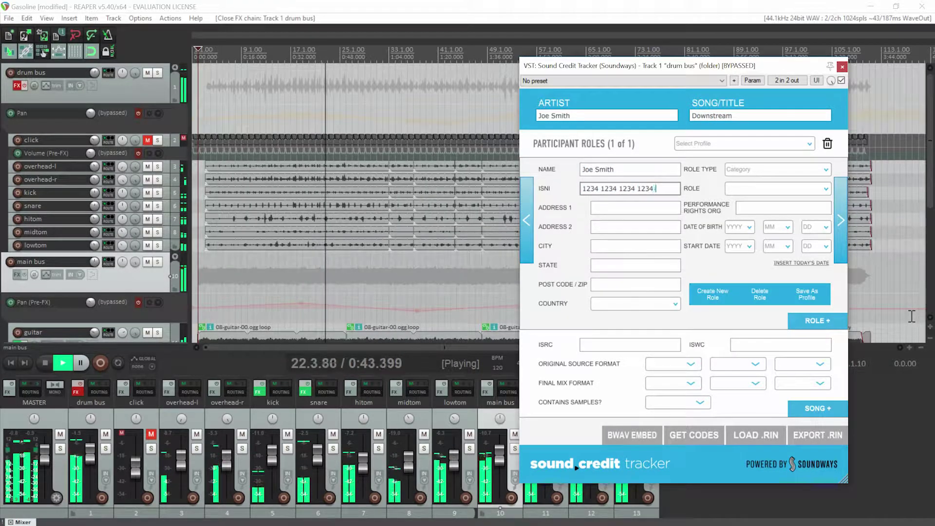
{"action": "key", "text": "Tab"}
{"action": "type", "text": "123 Main Street"}
{"action": "key", "text": "Tab"}
{"action": "key", "text": "Tab"}
{"action": "type", "text": "Memp"}
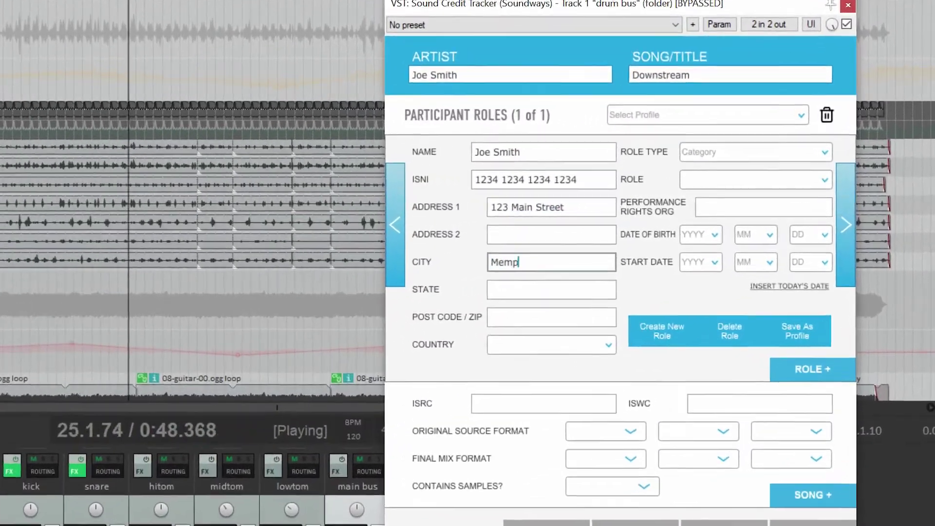
{"action": "type", "text": "his"}
{"action": "key", "text": "Tab"}
{"action": "type", "text": "TN"}
{"action": "key", "text": "Tab"}
{"action": "type", "text": "38103"}
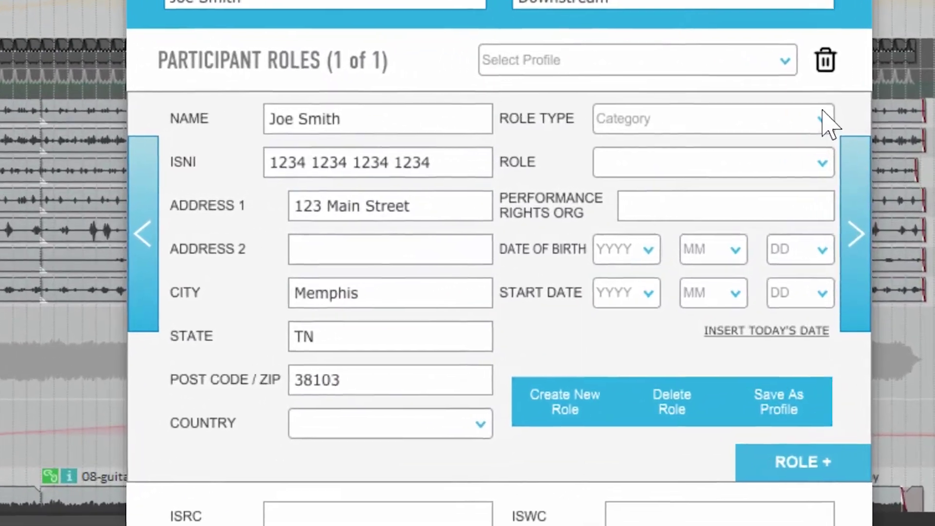
Step: Set Joe Smith's role type to Production and role to Producer
{"action": "left_click", "coordinate": [823, 126]}
{"action": "left_click", "coordinate": [797, 209]}
{"action": "left_click", "coordinate": [796, 165]}
{"action": "left_click", "coordinate": [800, 381]}
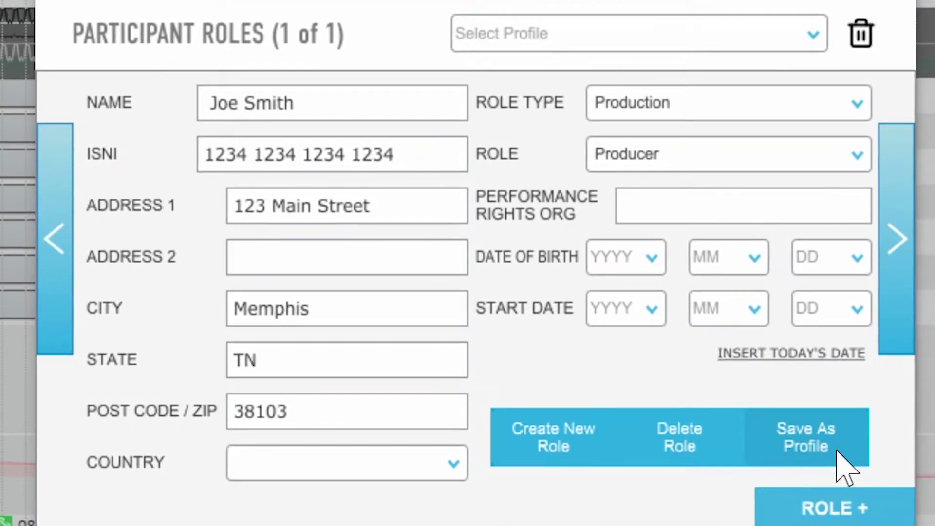
Step: Save the participant as a profile named 'Joe Smith' and check the saved profiles list
{"action": "left_click", "coordinate": [839, 453]}
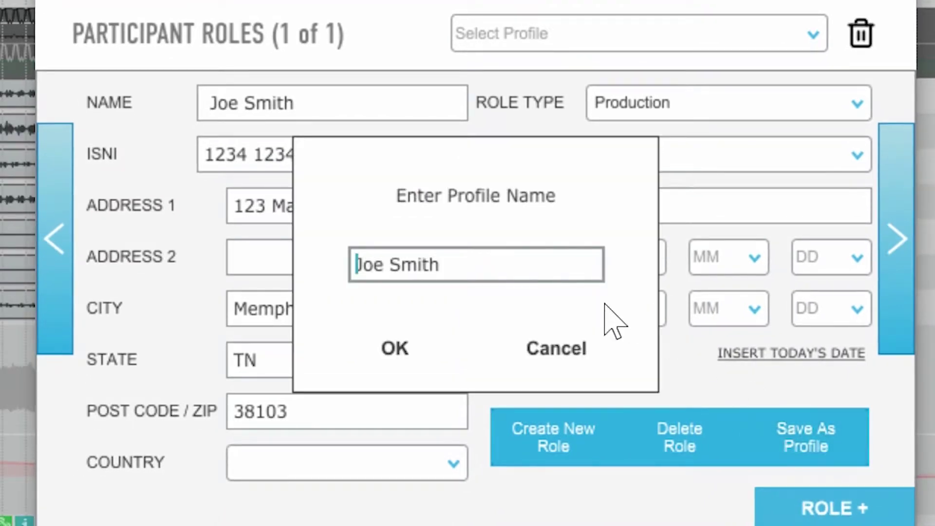
{"action": "left_click", "coordinate": [431, 351]}
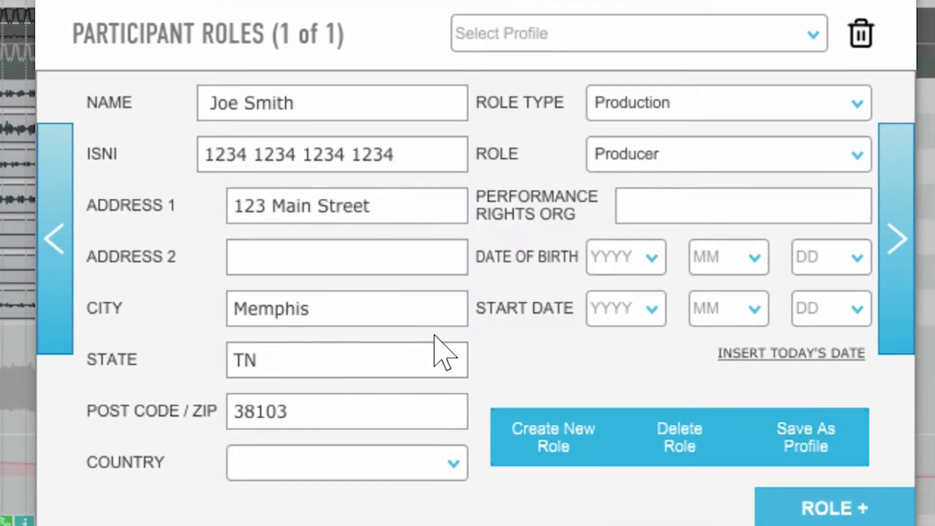
{"action": "left_click", "coordinate": [807, 40]}
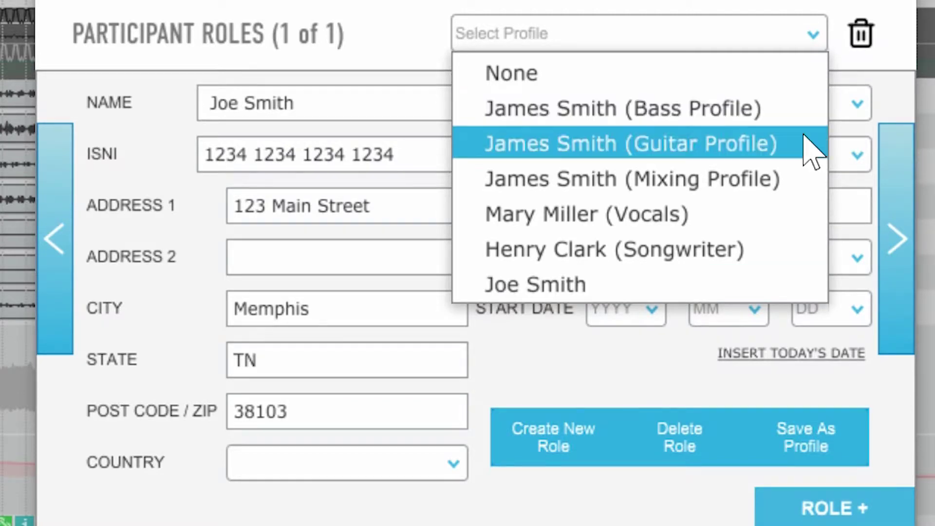
{"action": "left_click", "coordinate": [813, 180]}
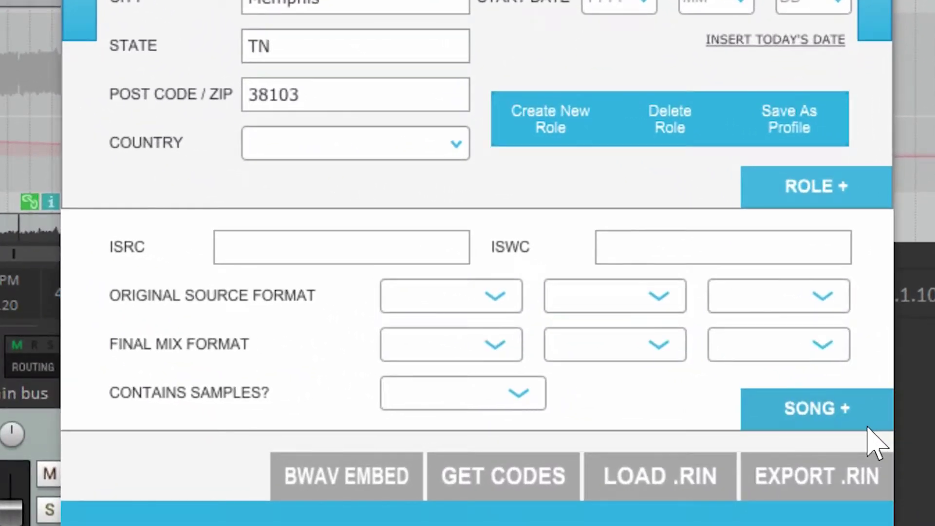
Step: Review and exit Pro Song Details, then view Joe Smith's additional role details
{"action": "left_click", "coordinate": [868, 424]}
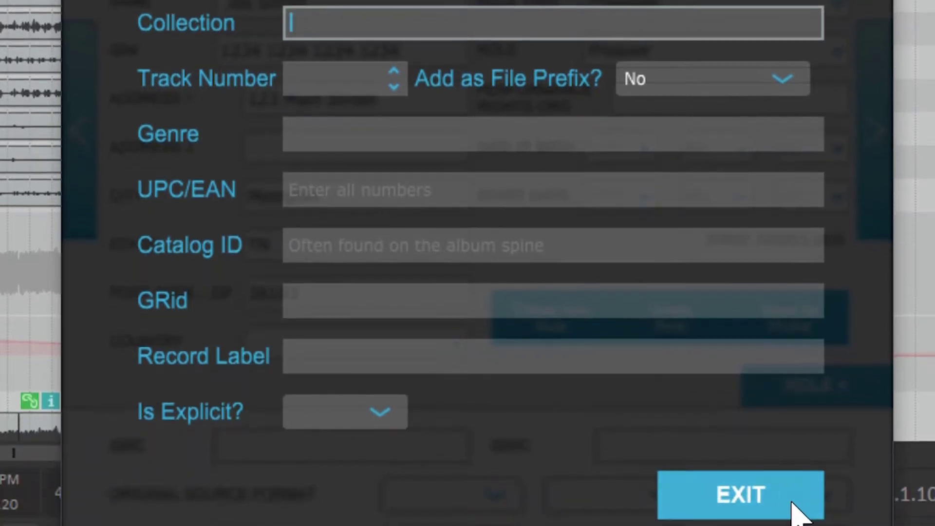
{"action": "left_click", "coordinate": [799, 512]}
{"action": "left_click", "coordinate": [849, 391]}
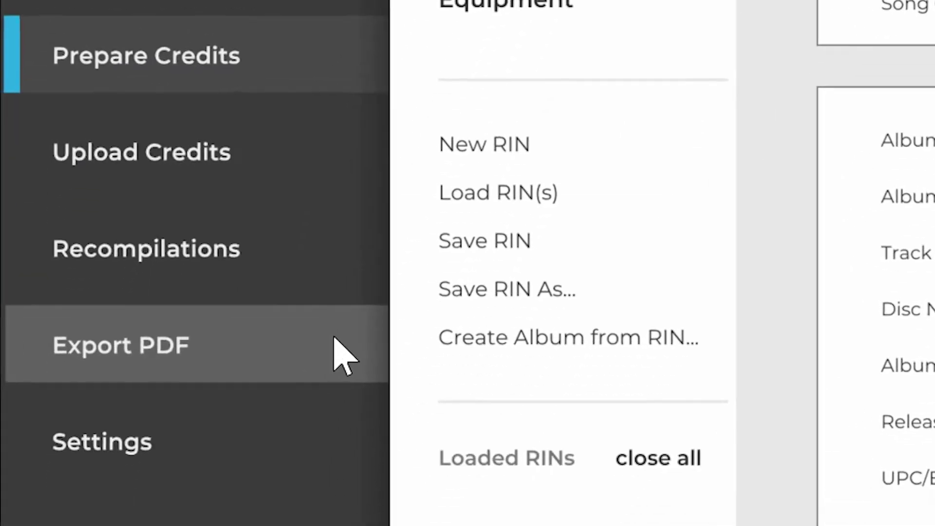
Step: Switch Sound Credit Publisher from Prepare Credits to the Export PDF section
{"action": "left_click", "coordinate": [350, 316]}
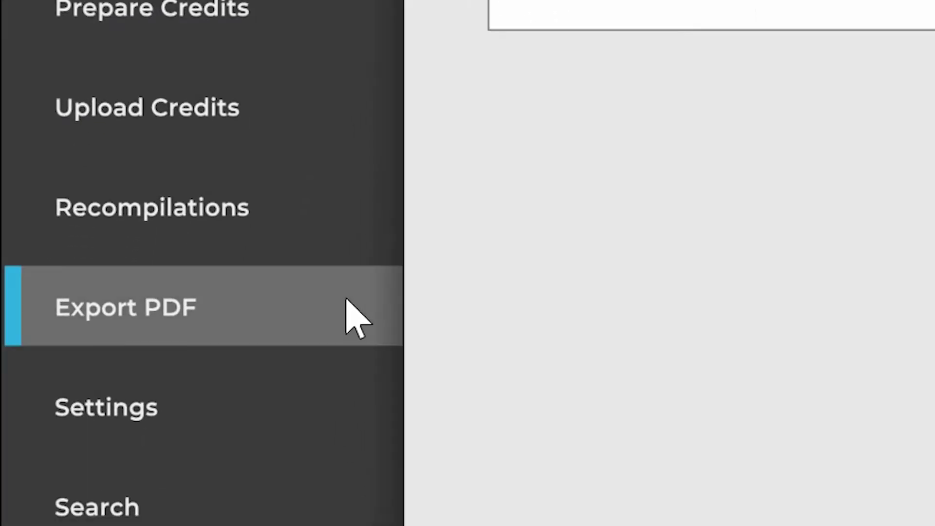